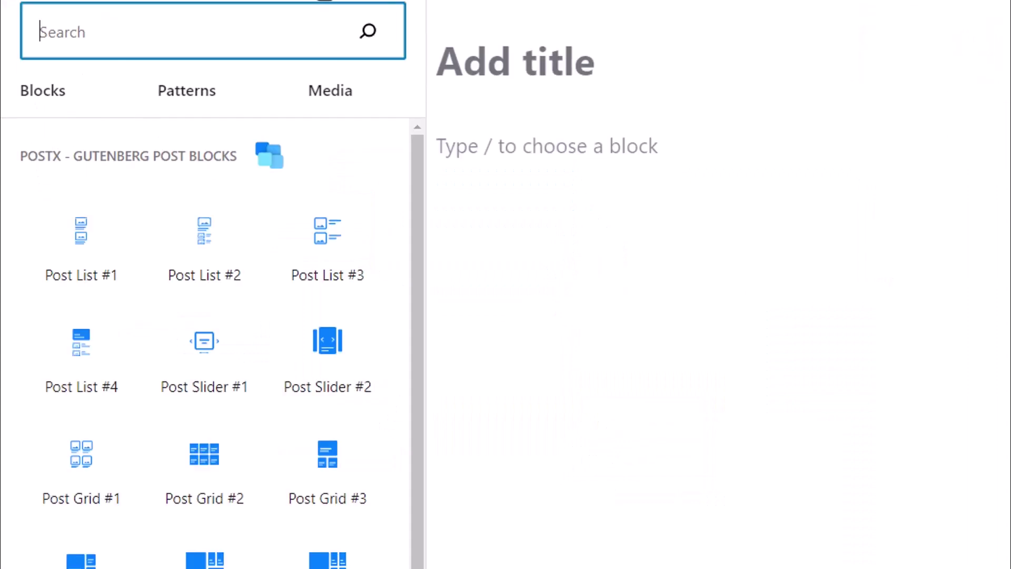
- Insert the Post Grid #1 block and scroll the block sidebar down to its Columns setting
mouse_move(107, 495)
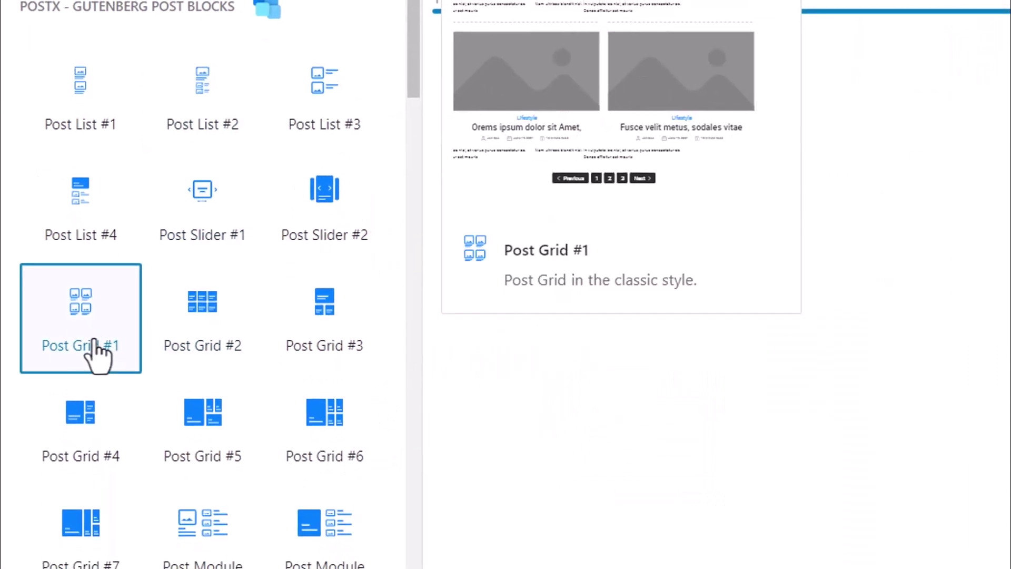
click(97, 353)
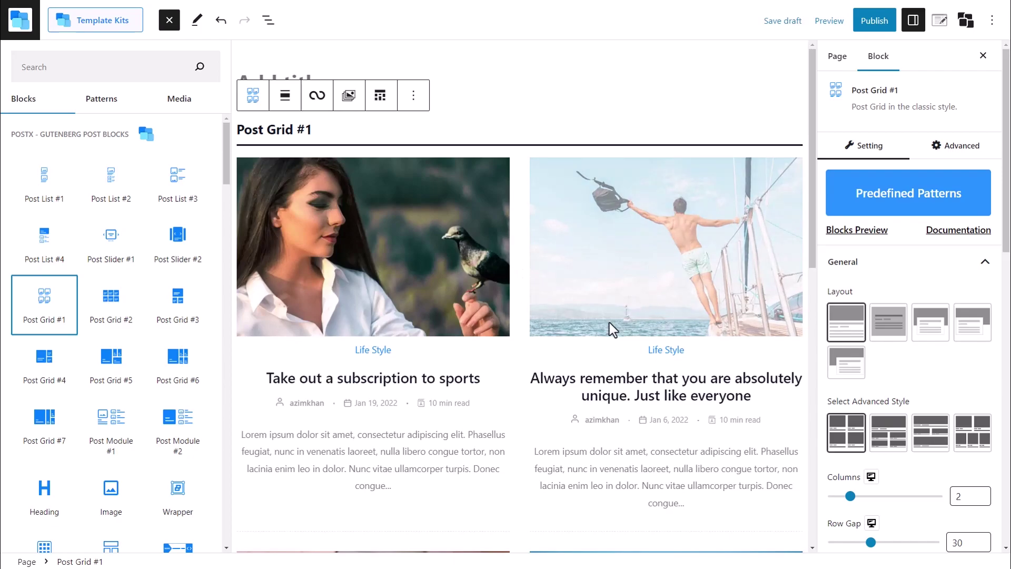
click(524, 367)
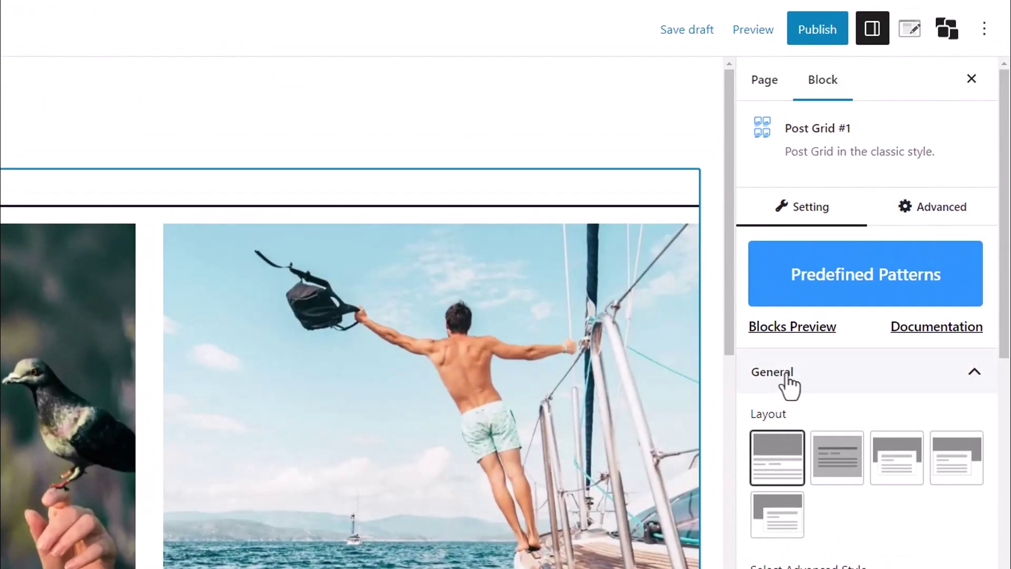
click(872, 29)
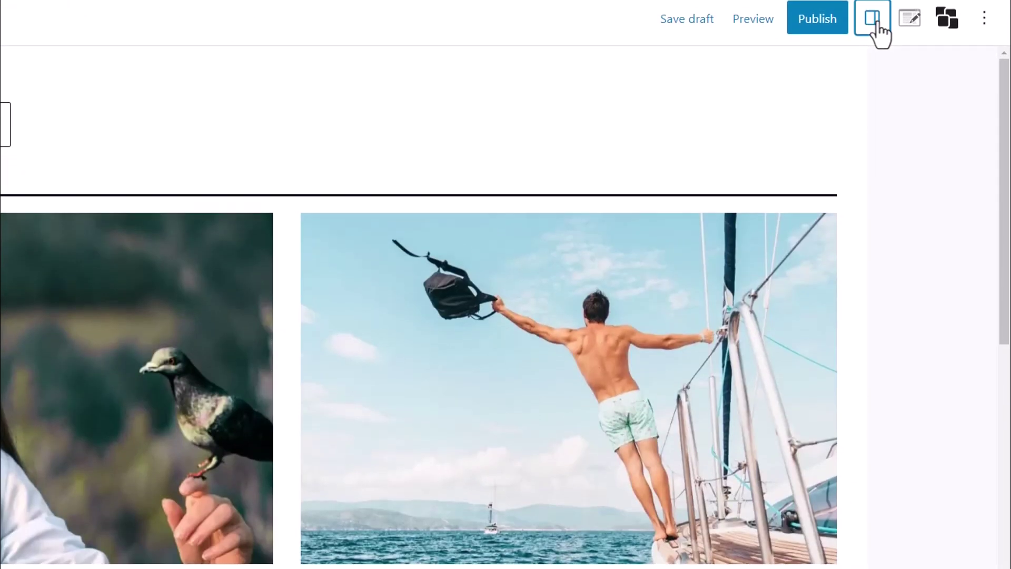
click(872, 29)
scroll(897, 102, down, 3)
scroll(897, 103, down, 2)
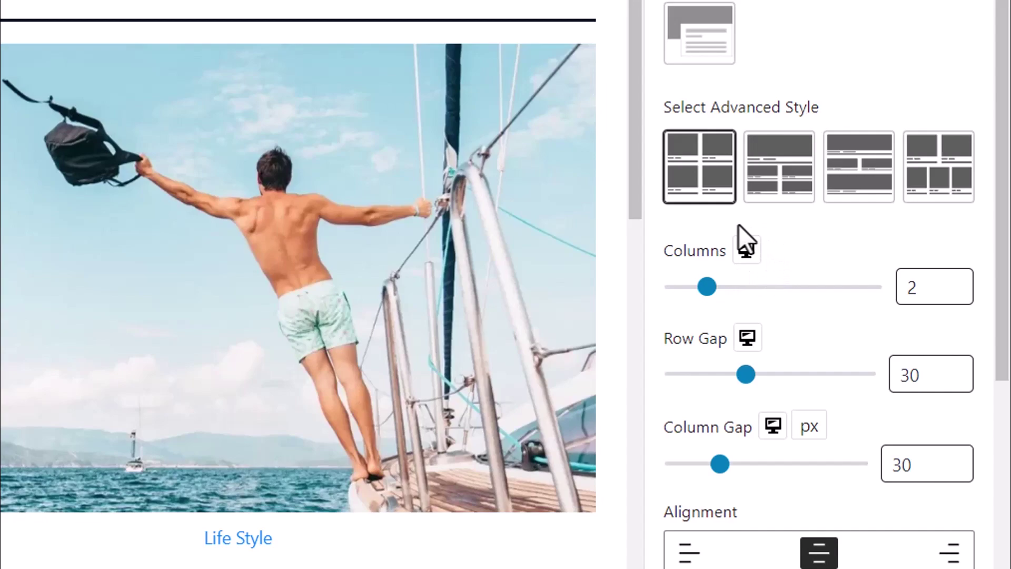
- Change the desktop Columns value from 2 to 3, then bring up the Columns device choices
click(745, 251)
double_click(912, 287)
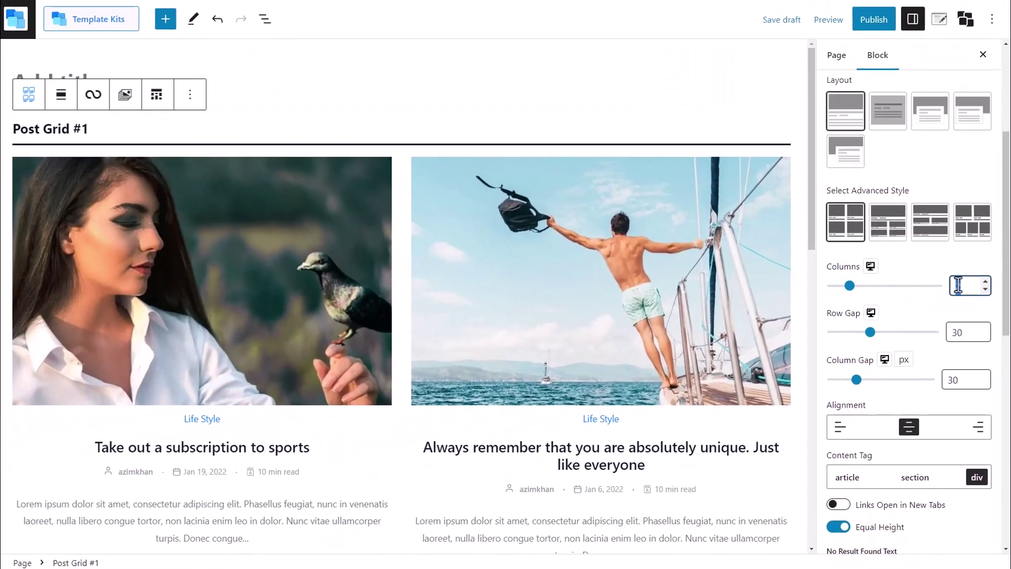
text(3)
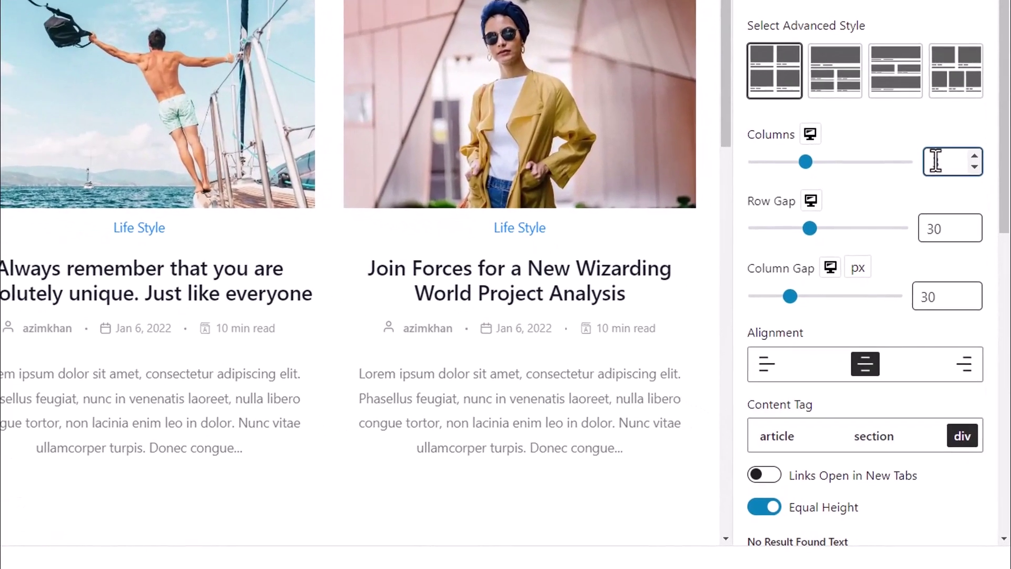
click(872, 266)
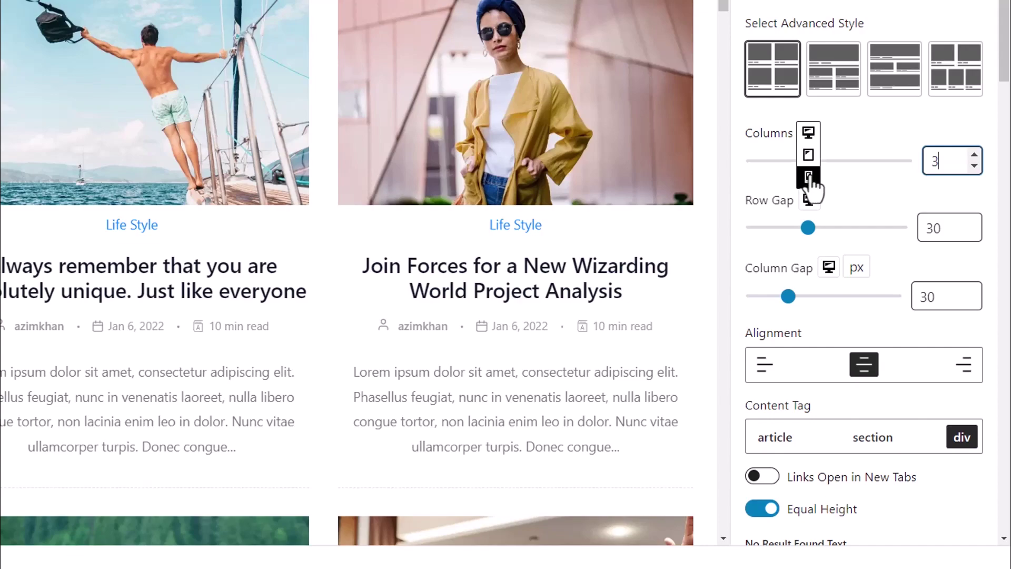
click(809, 201)
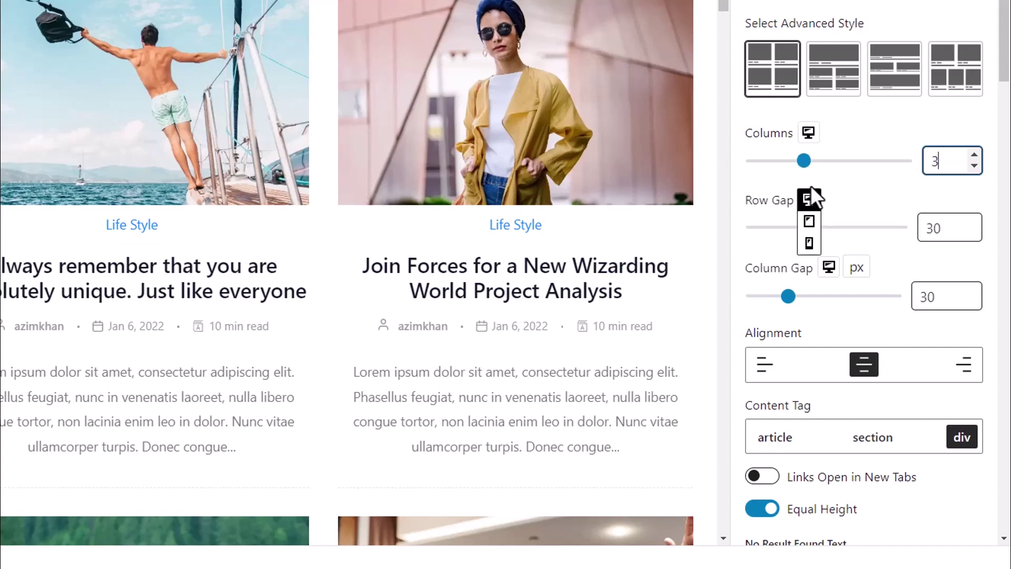
click(808, 133)
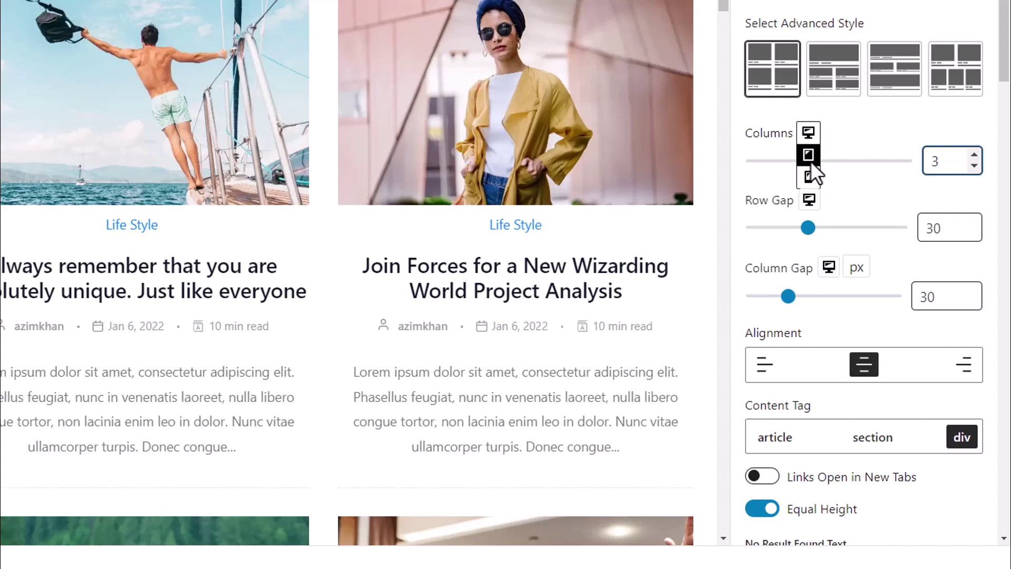
- Set Columns to 2 for tablet and 1 for mobile
click(808, 155)
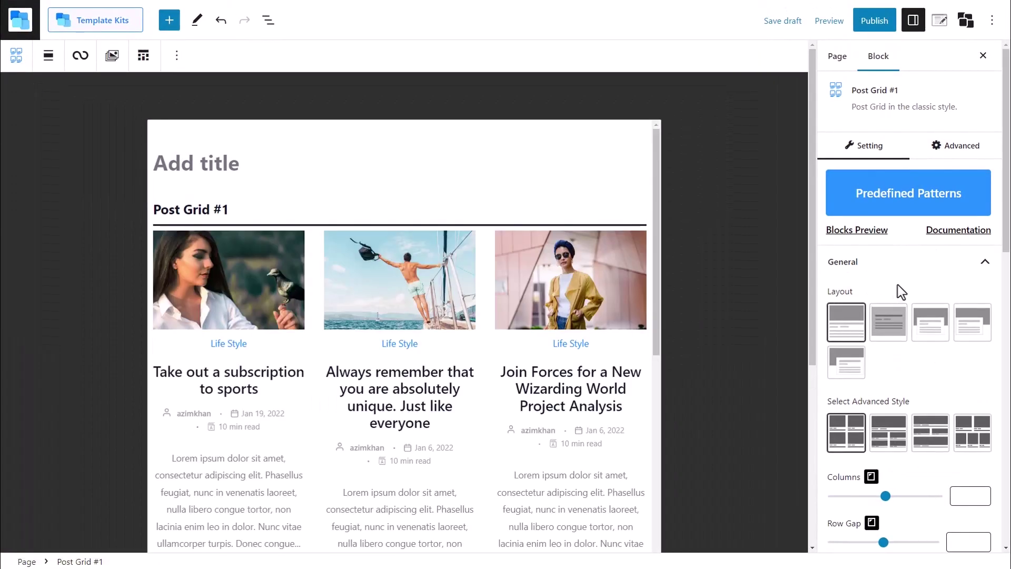
scroll(899, 289, down, 3)
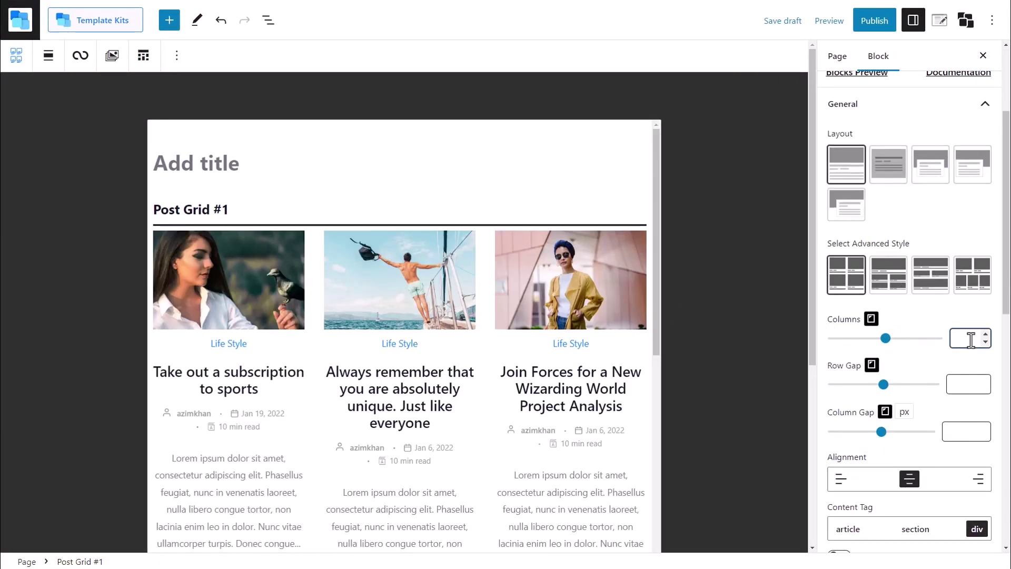
text(2)
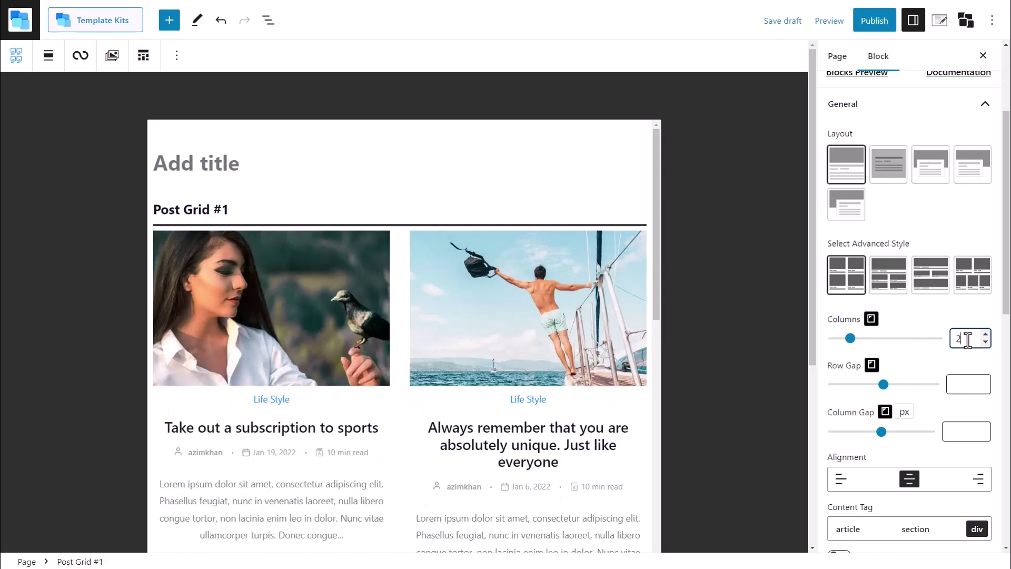
click(872, 319)
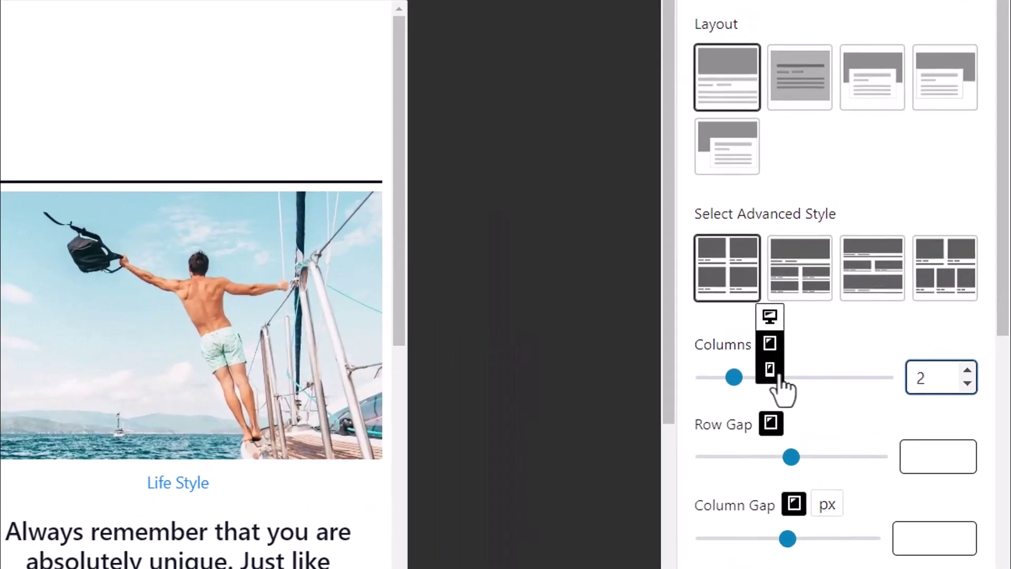
click(769, 369)
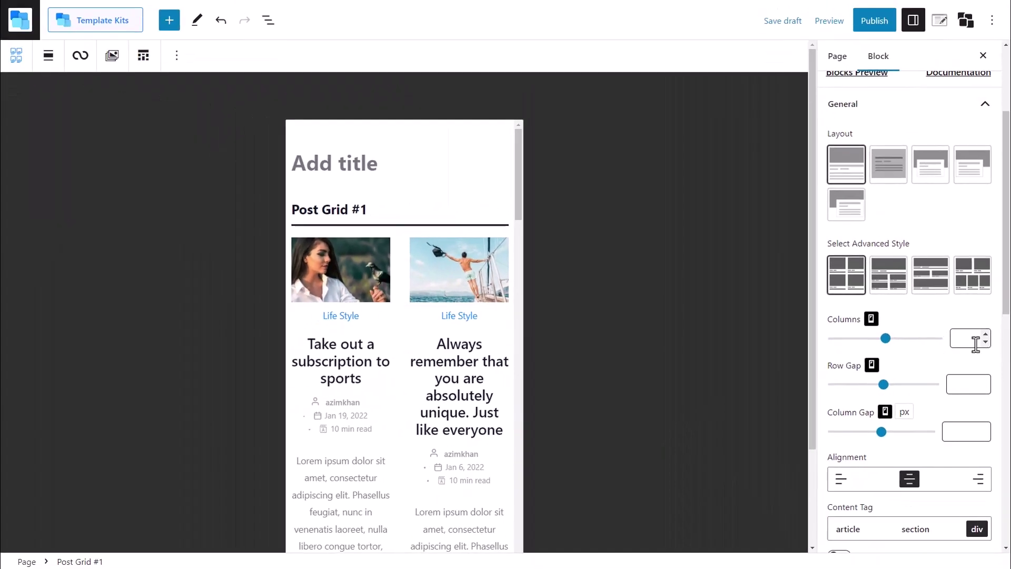
text(1)
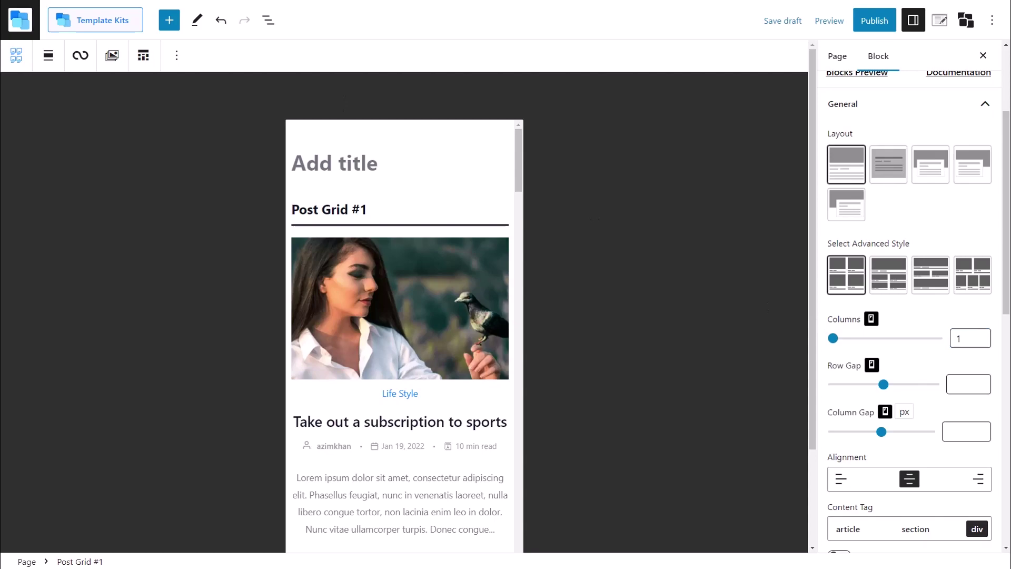
- Return to desktop preview and expand the Query Builder panel to reach Number of Posts
click(871, 318)
scroll(898, 284, down, 2)
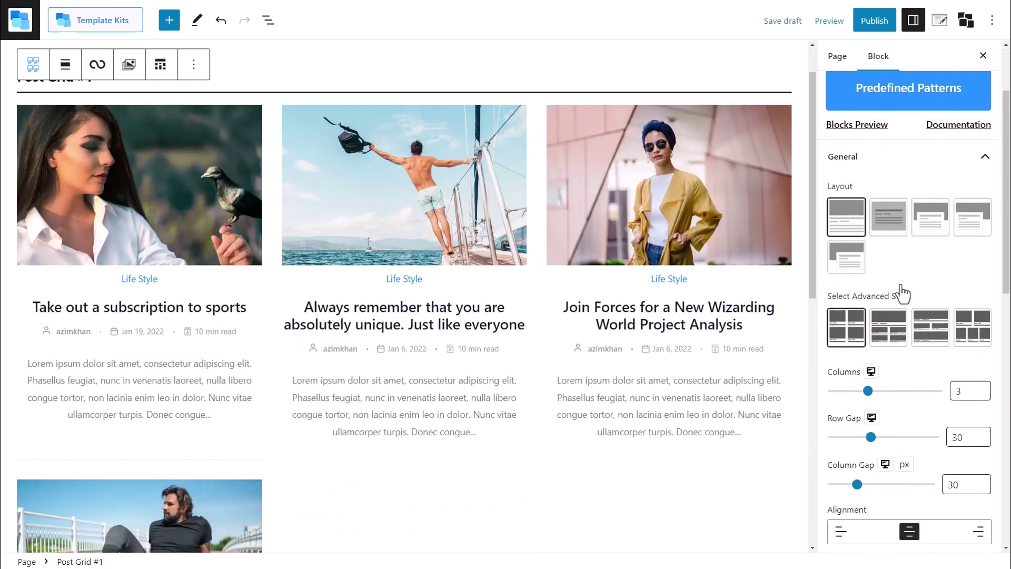
scroll(901, 293, down, 4)
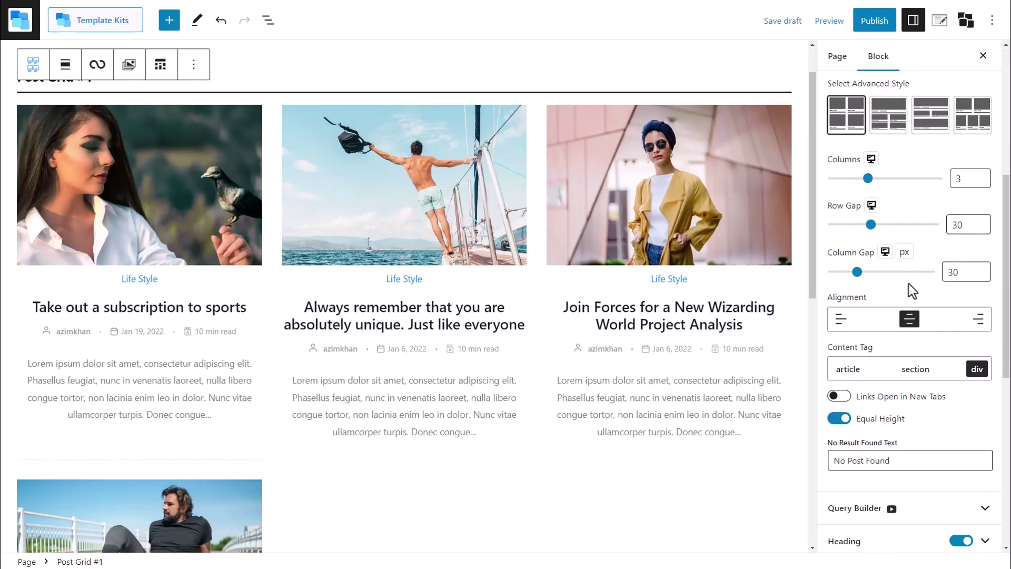
scroll(911, 290, down, 5)
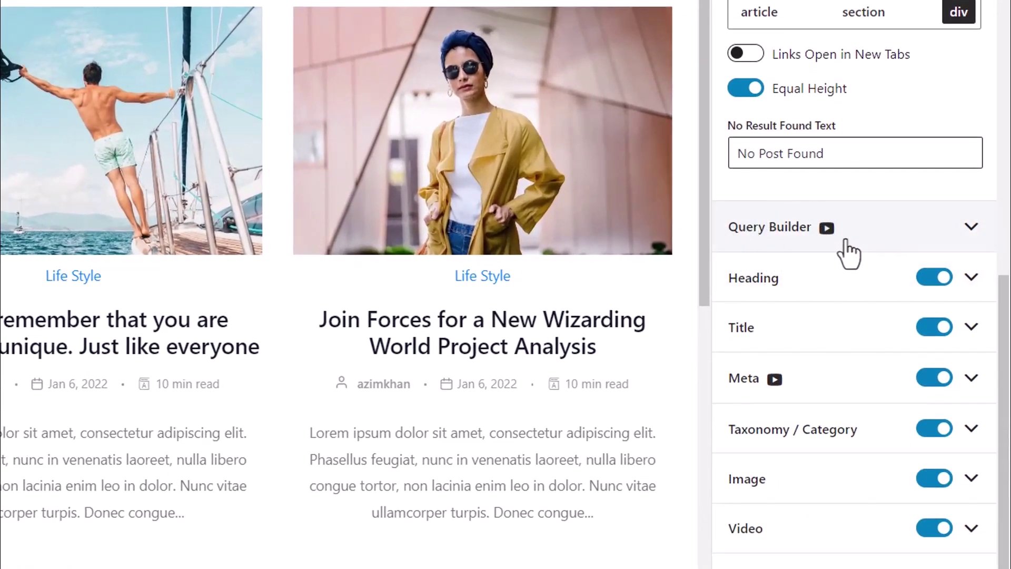
click(900, 246)
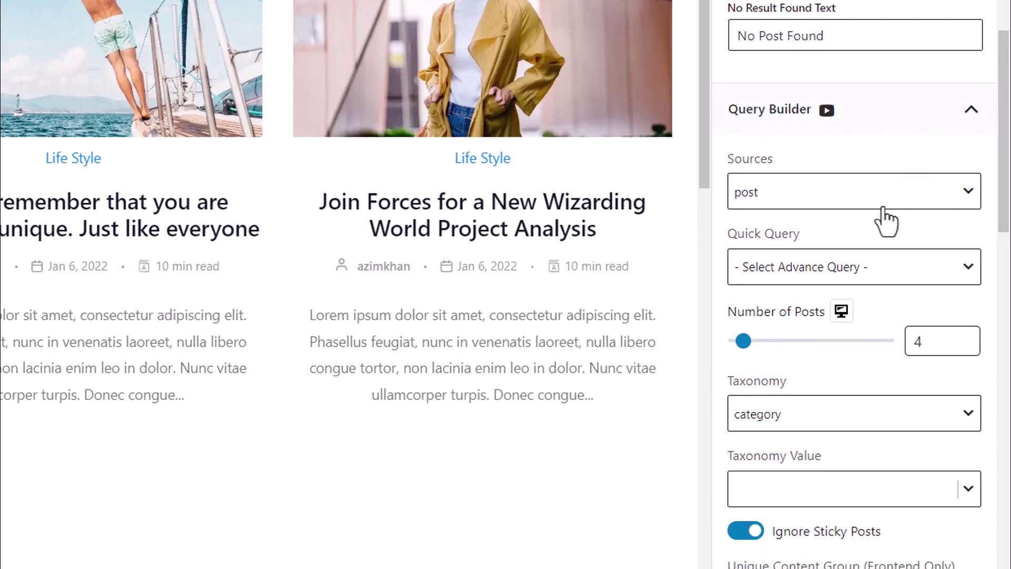
scroll(890, 226, down, 5)
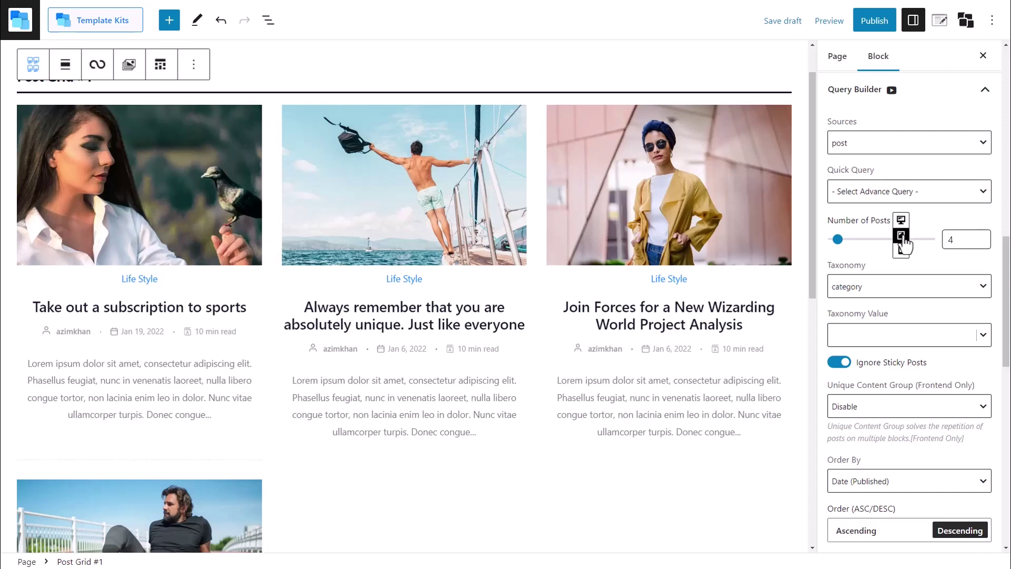
- Set Number of Posts to 3 for tablet, then select the mobile post count field
click(902, 236)
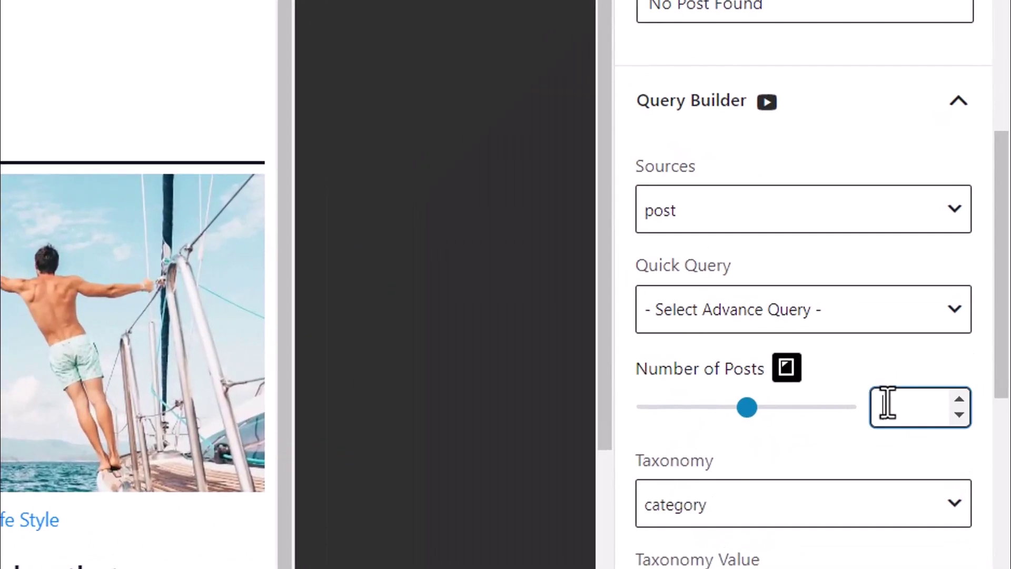
text(3)
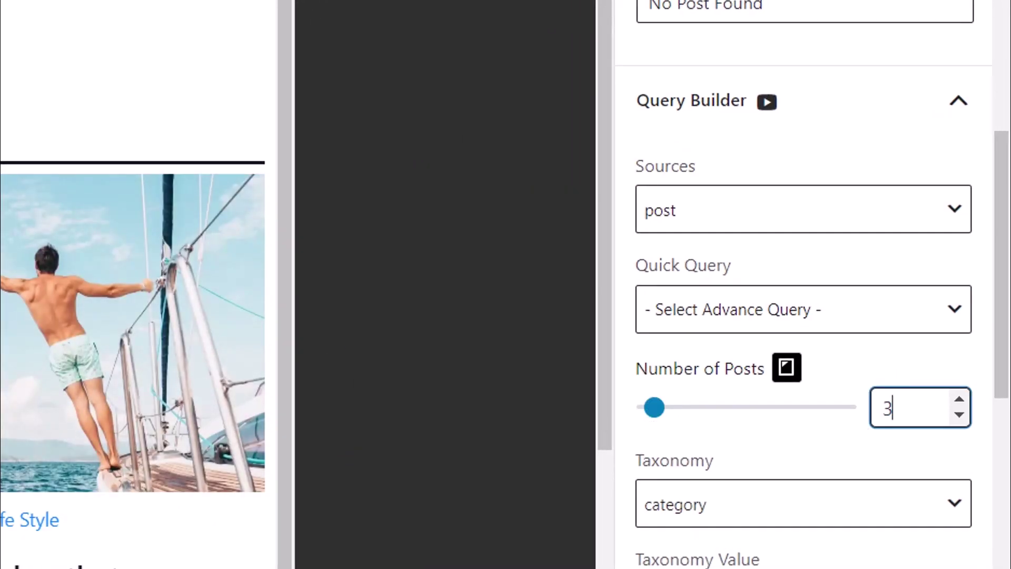
click(786, 367)
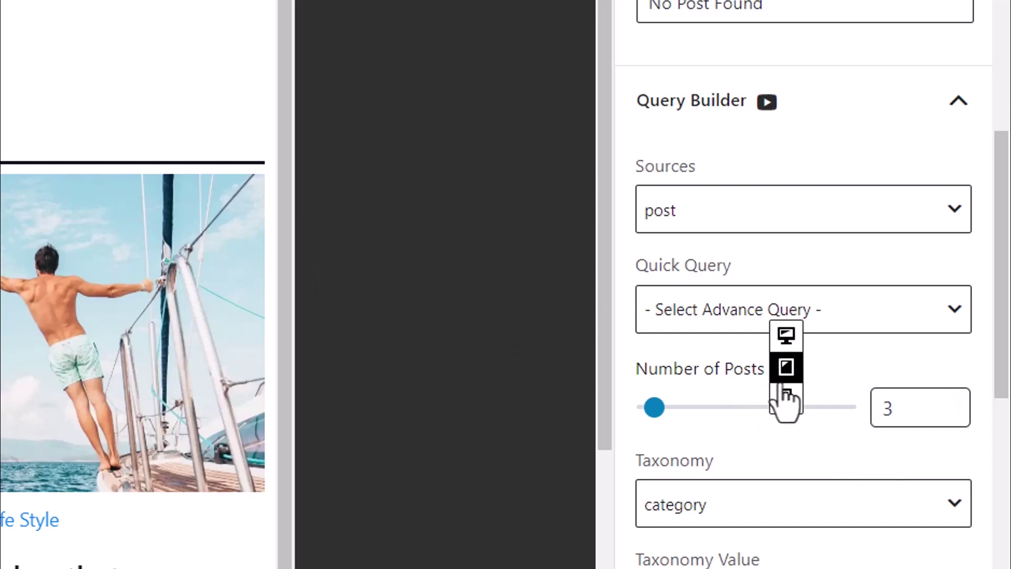
click(785, 398)
click(893, 405)
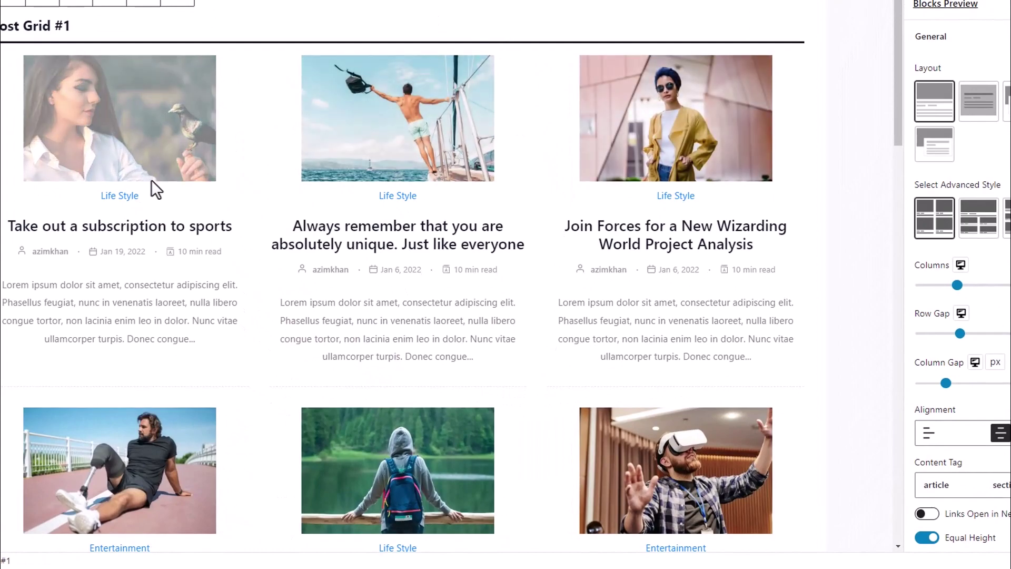
scroll(480, 354, down, 3)
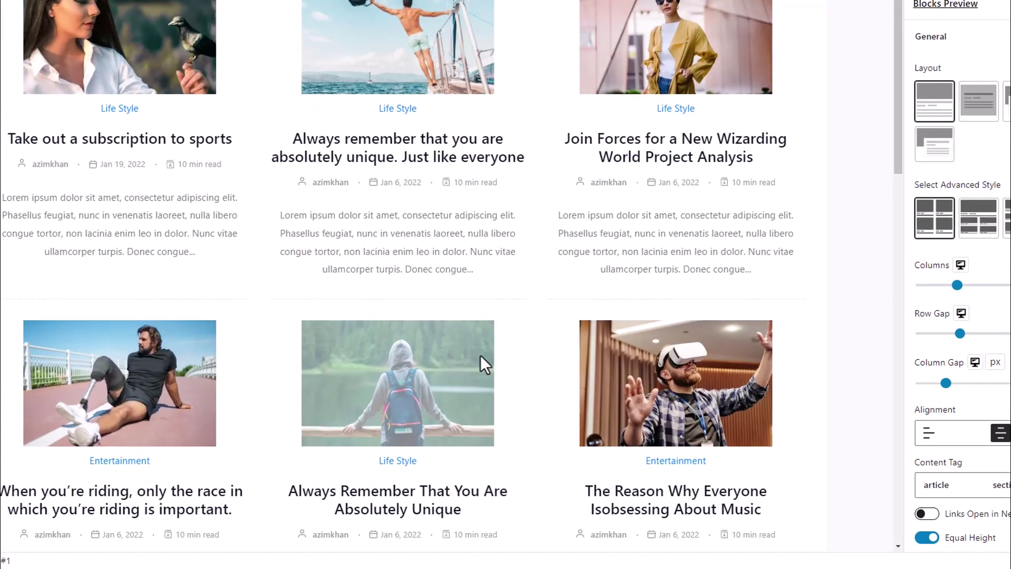
scroll(480, 355, up, 3)
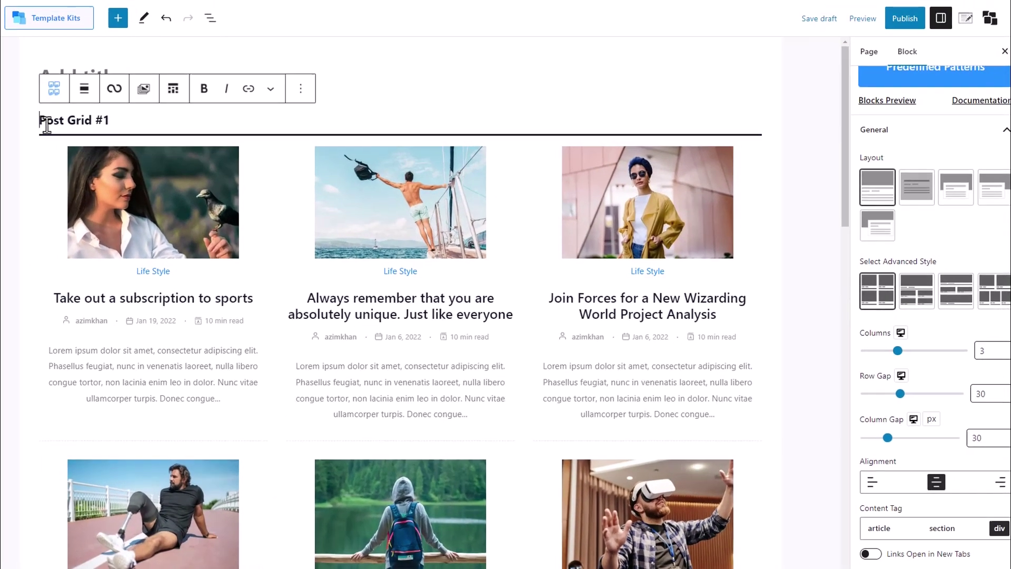
drag(44, 64, 131, 69)
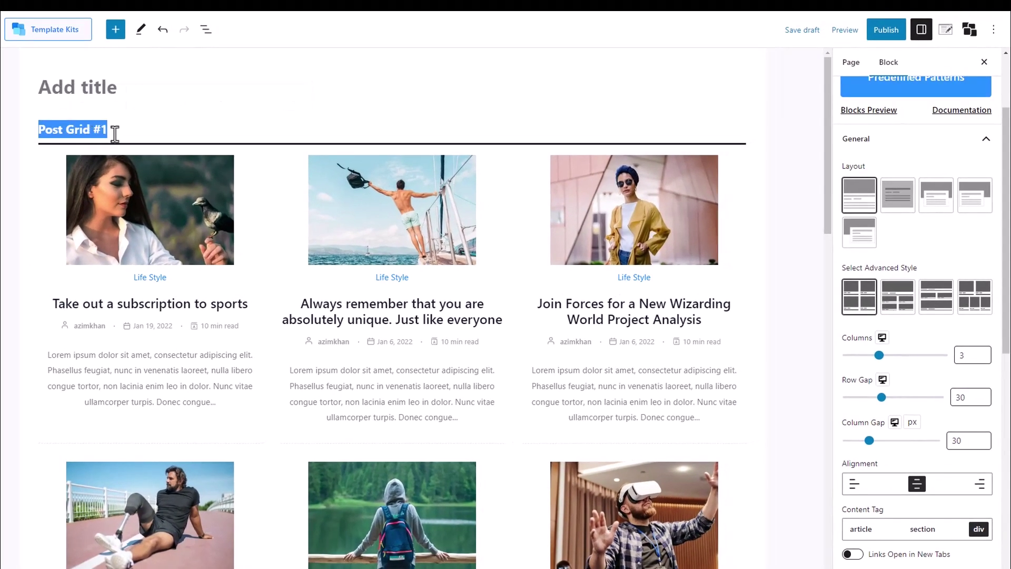
key(Right)
scroll(939, 195, down, 10)
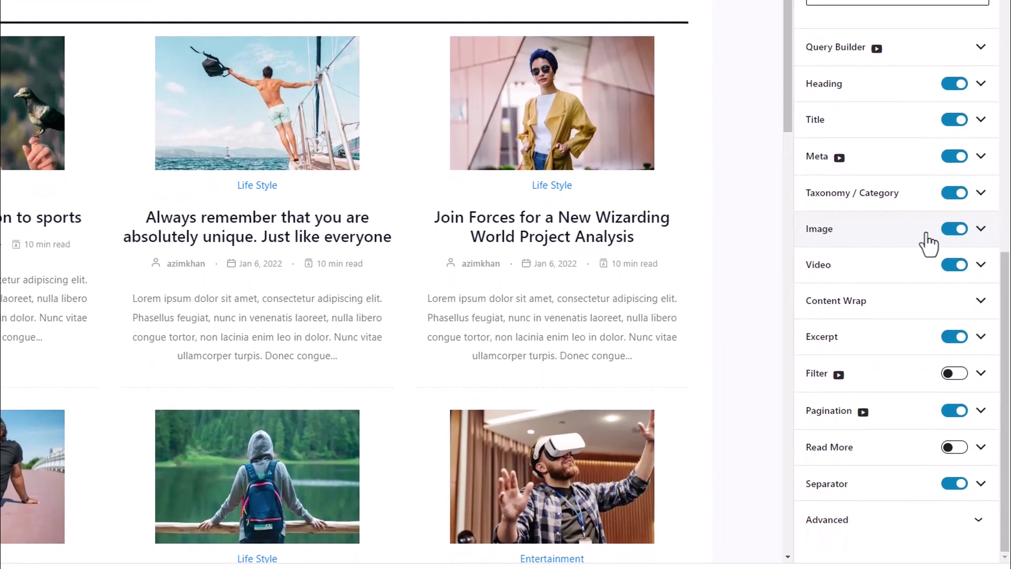
- Expand the grid's Image panel and bring up the unit choices for image Width
click(921, 263)
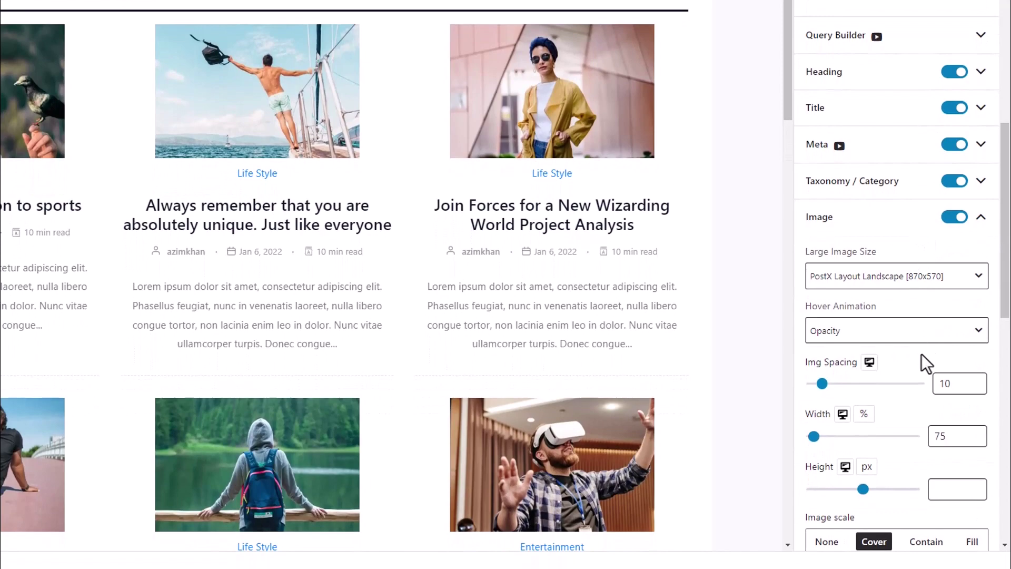
scroll(921, 354, down, 3)
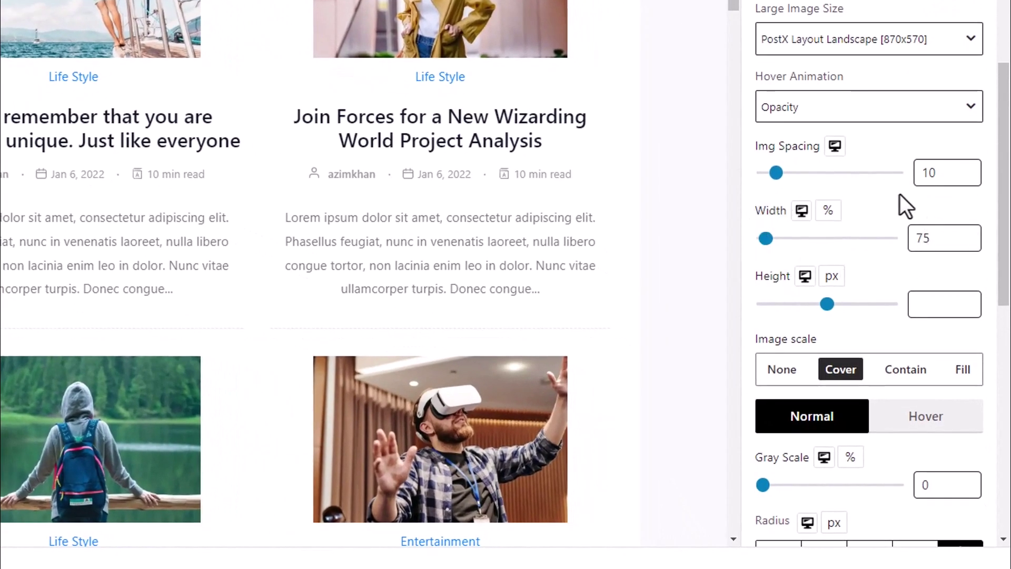
click(828, 210)
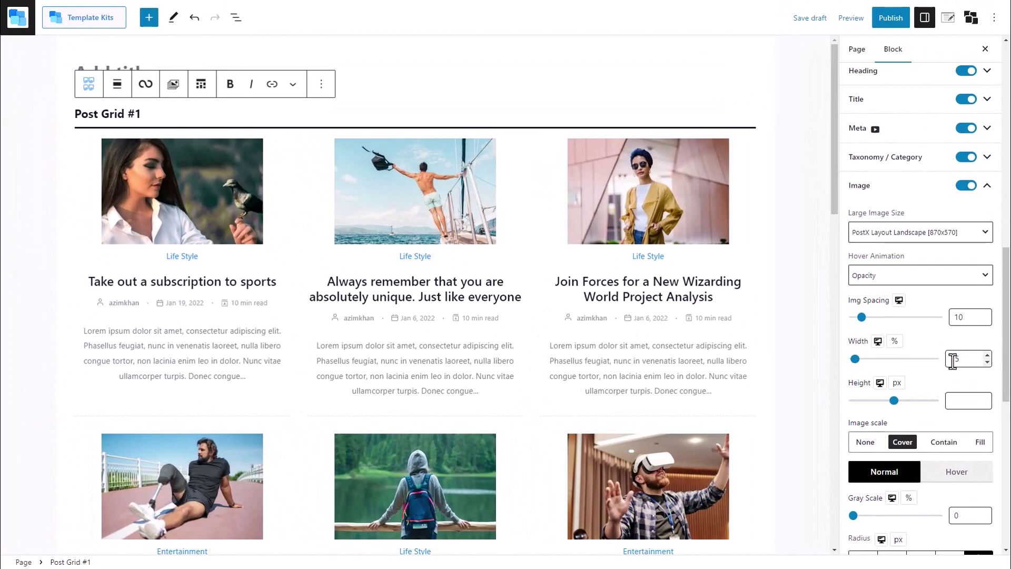
- Enter image Width 100 for desktop, 90 for tablet and 80 for mobile
scroll(953, 361, down, 1)
drag(954, 327, 958, 325)
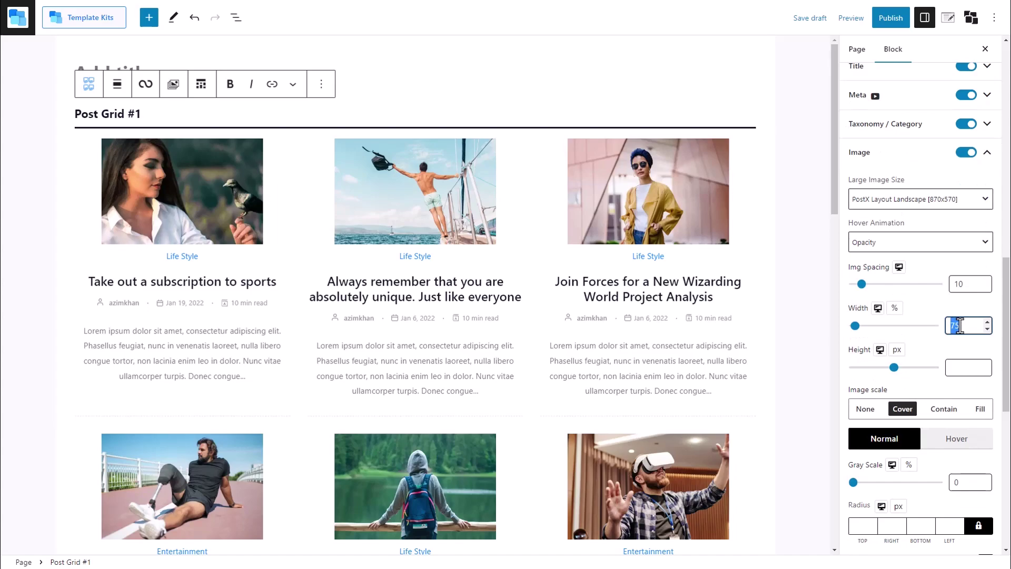
text(100)
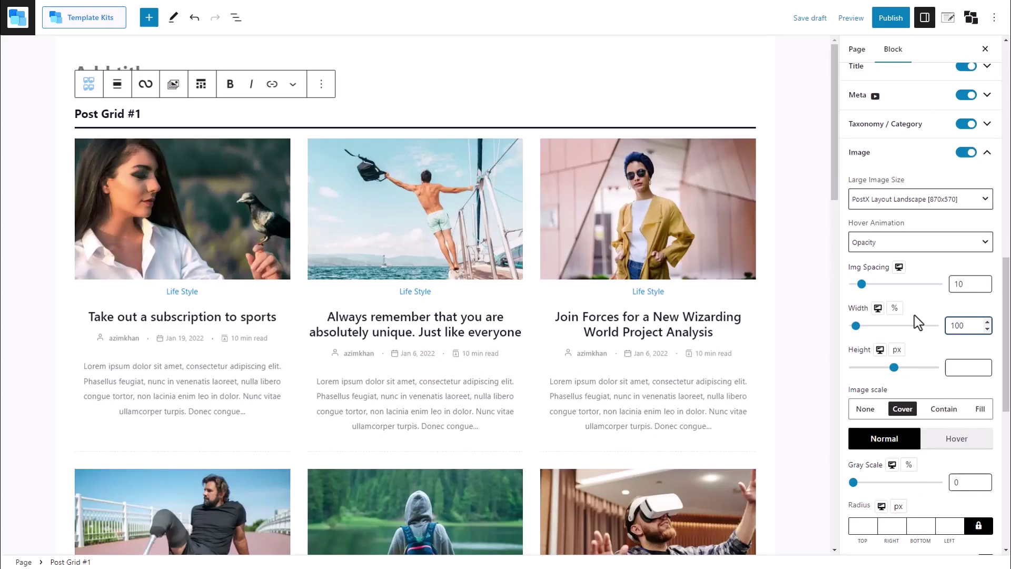
click(878, 307)
click(957, 411)
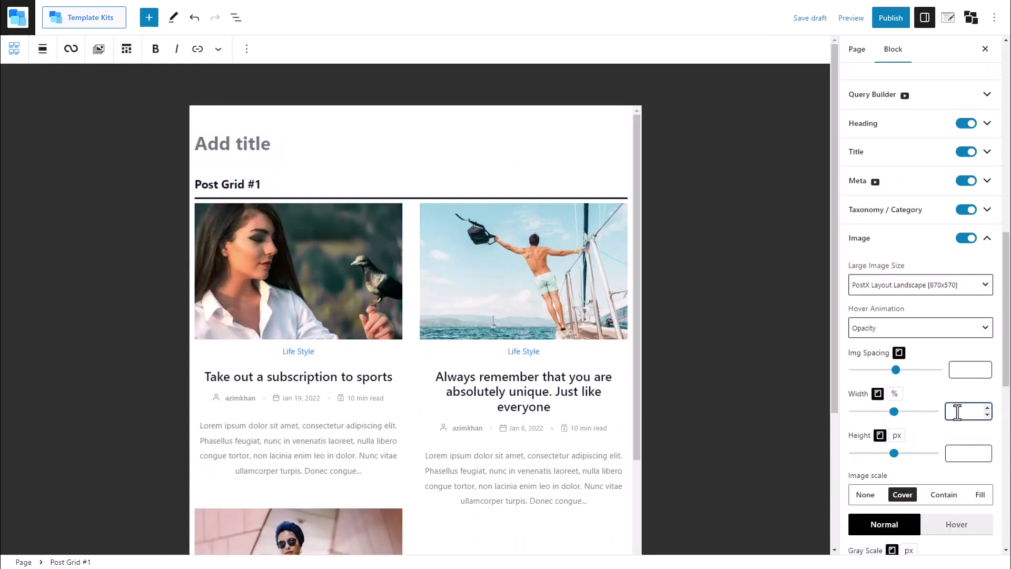
text(1)
key(BackSpace)
text(90)
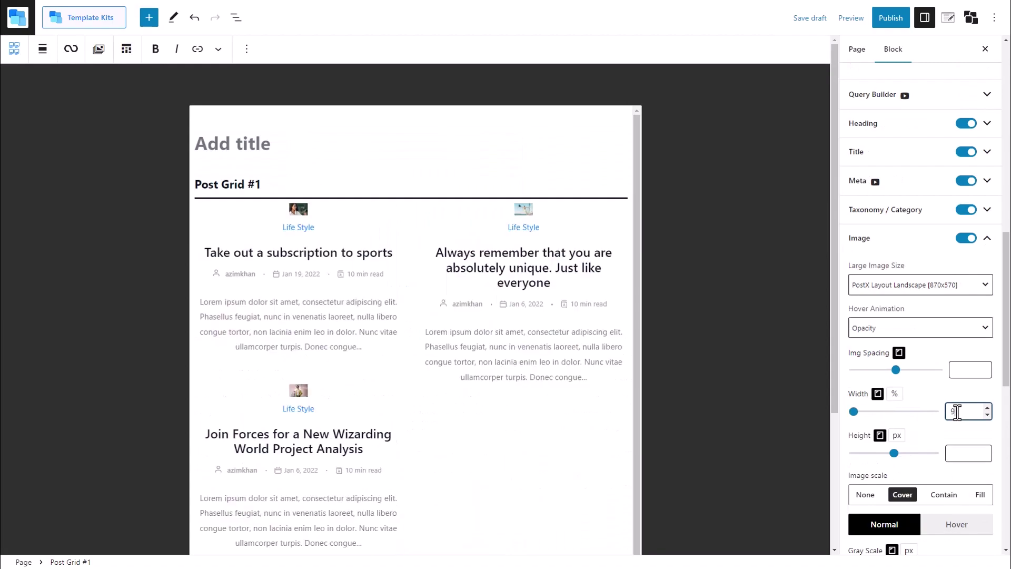
key(BackSpace)
key(BackSpace)
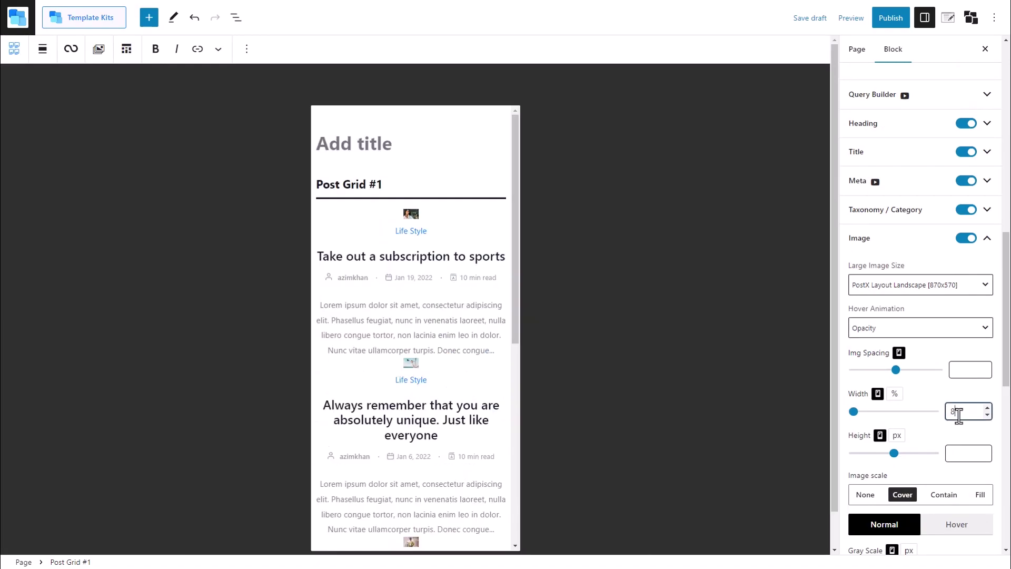
text(80)
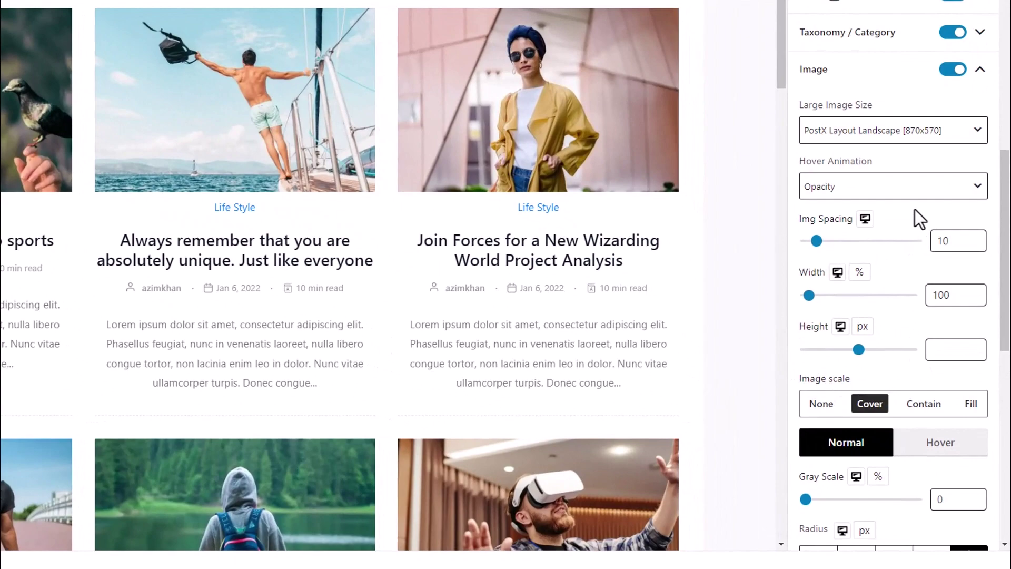
- Scroll the block sidebar down past the Image options toward Pagination
scroll(835, 388, down, 3)
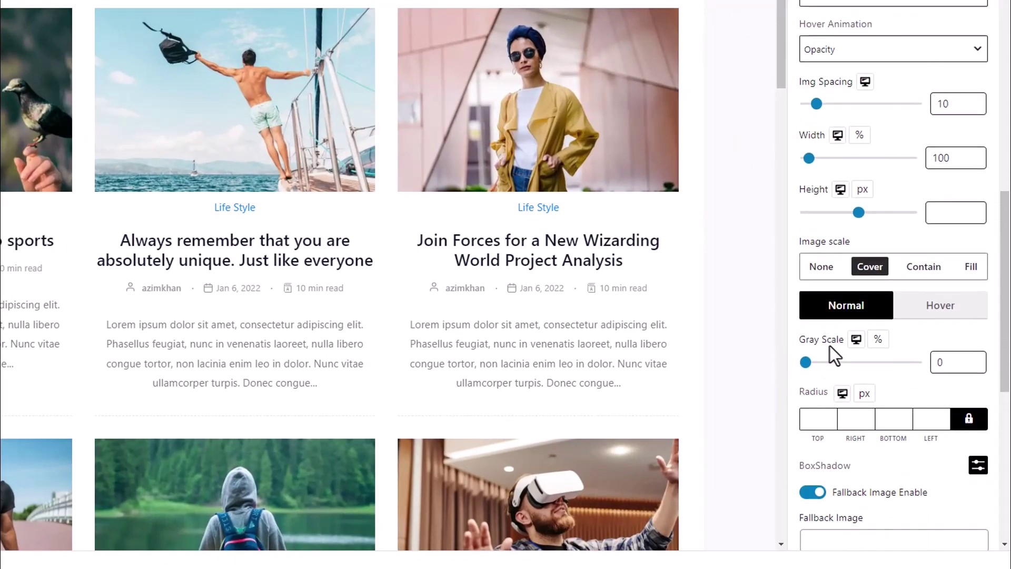